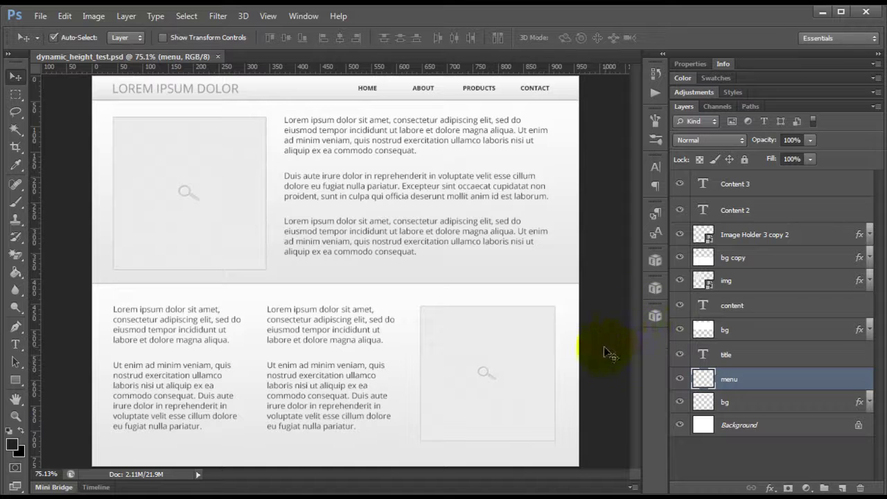
Export the mockup as HTML5 from Export Kit's Exports tab and acknowledge the export-complete alert
click(655, 317)
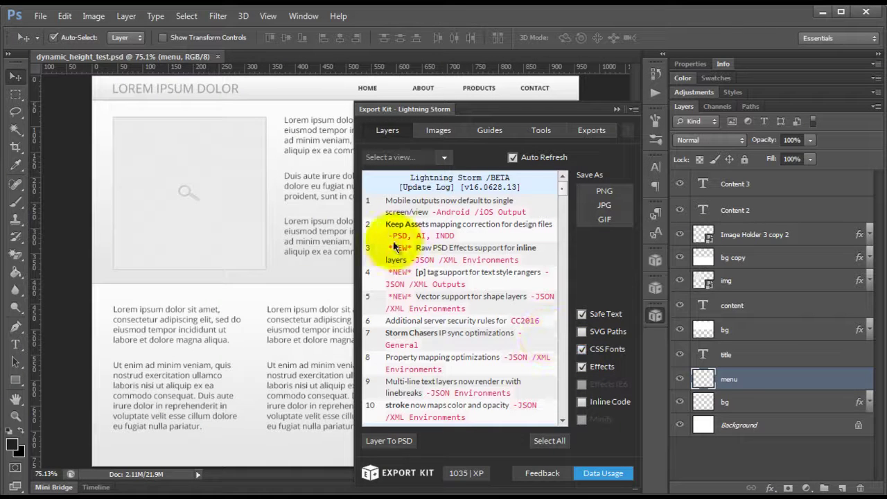
click(595, 131)
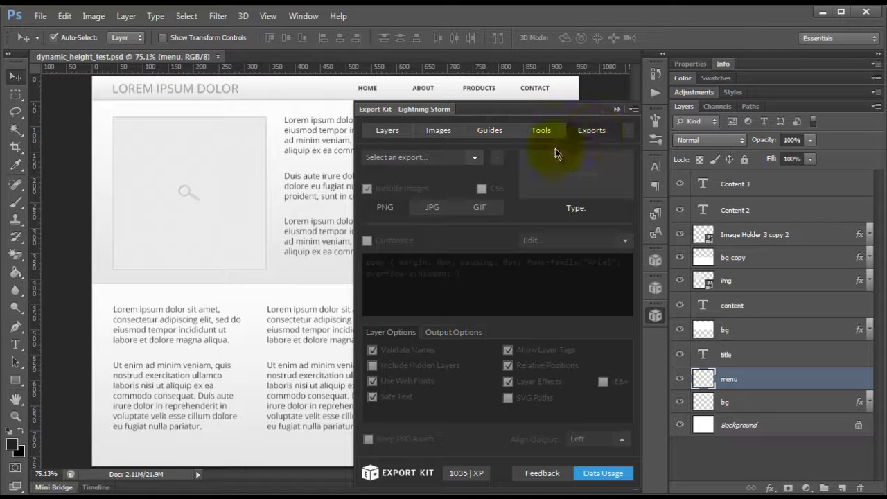
click(476, 160)
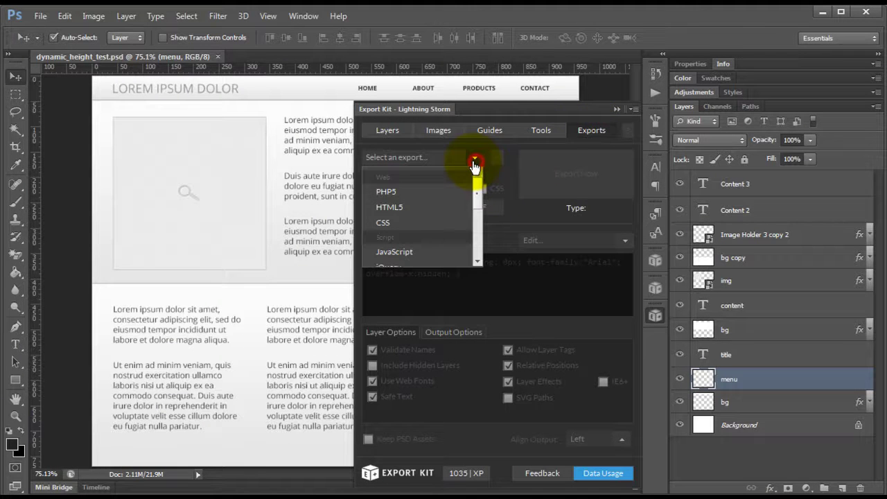
click(415, 213)
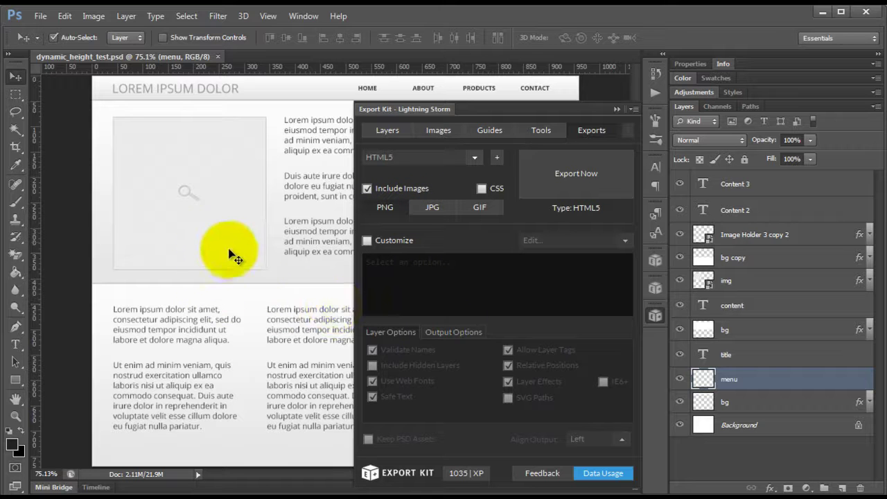
click(590, 196)
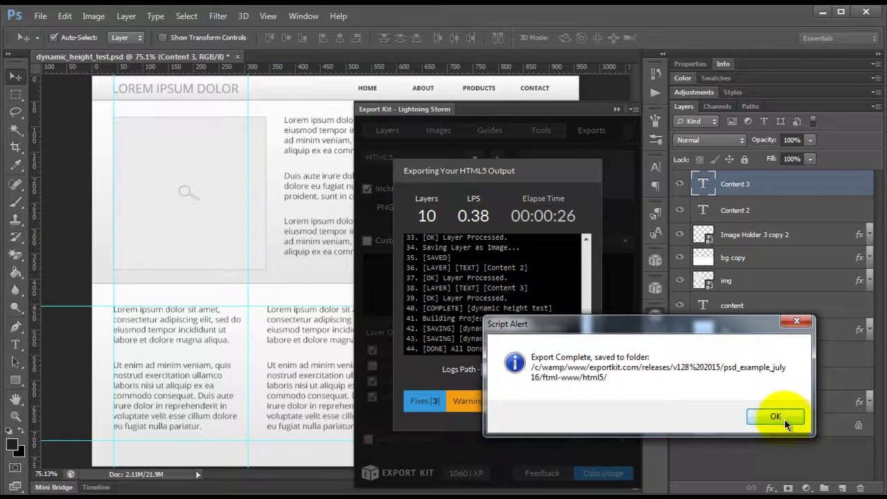
click(776, 417)
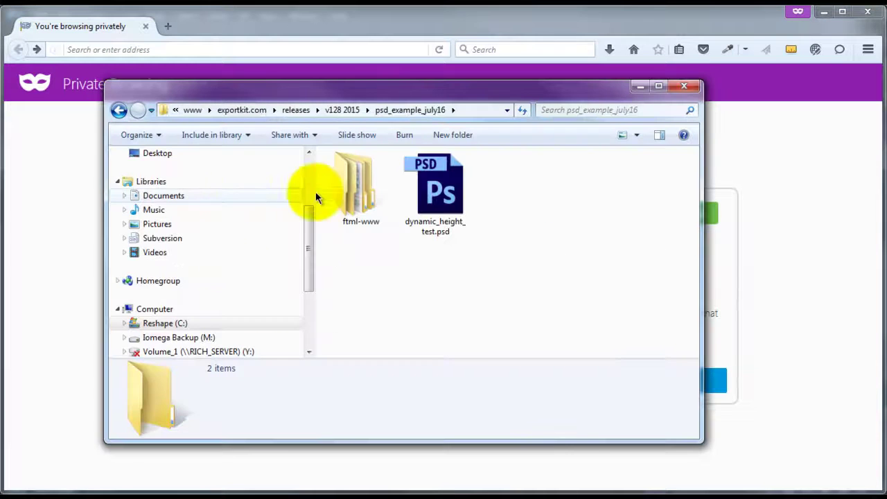
Open dynamic_height_test.html from ftml-www > html5 in Firefox and scroll to its lower section
double_click(330, 189)
double_click(333, 172)
drag(357, 189, 45, 339)
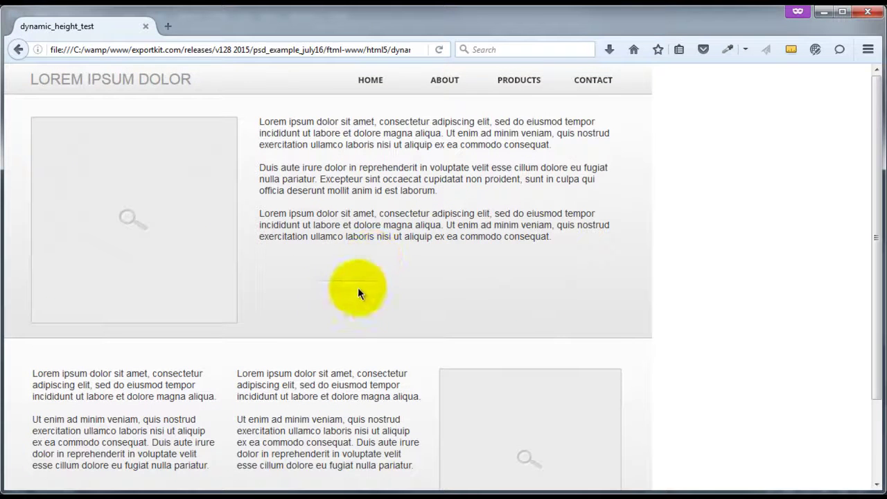
scroll(358, 287, down, 3)
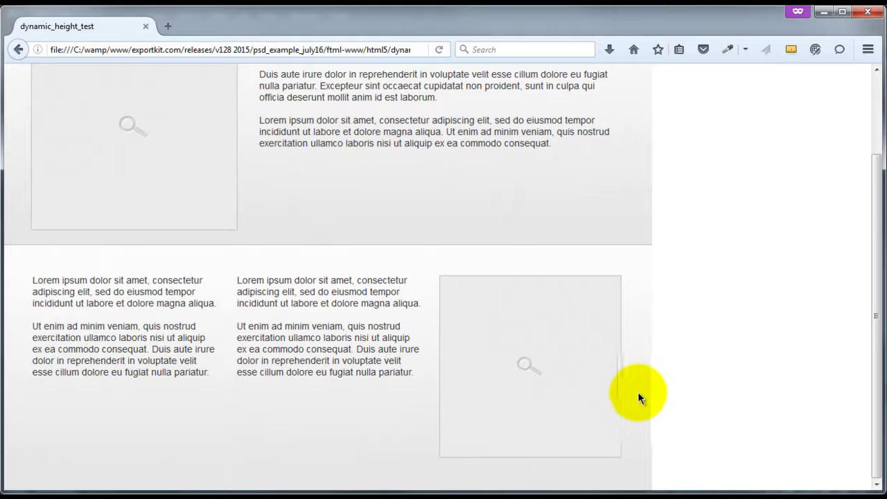
Enable Customize and Dynamic Height in Output Options, re-export to HTML5, and confirm the alert
click(627, 497)
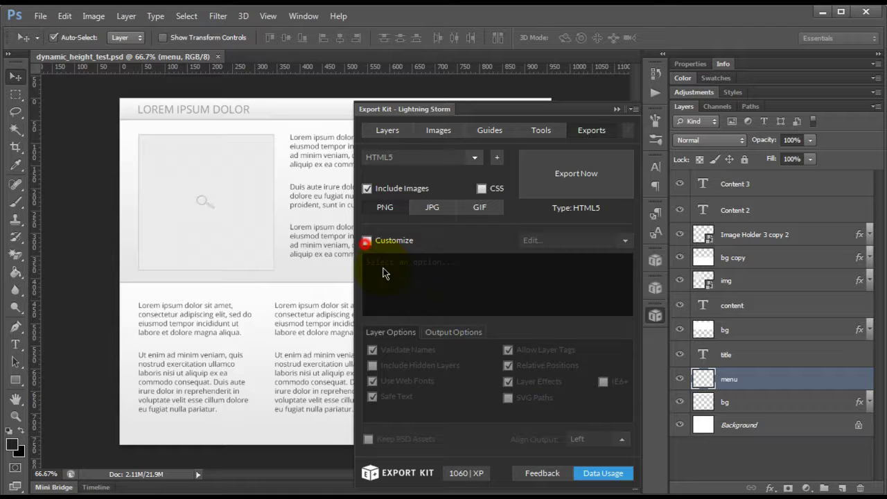
click(366, 240)
click(454, 332)
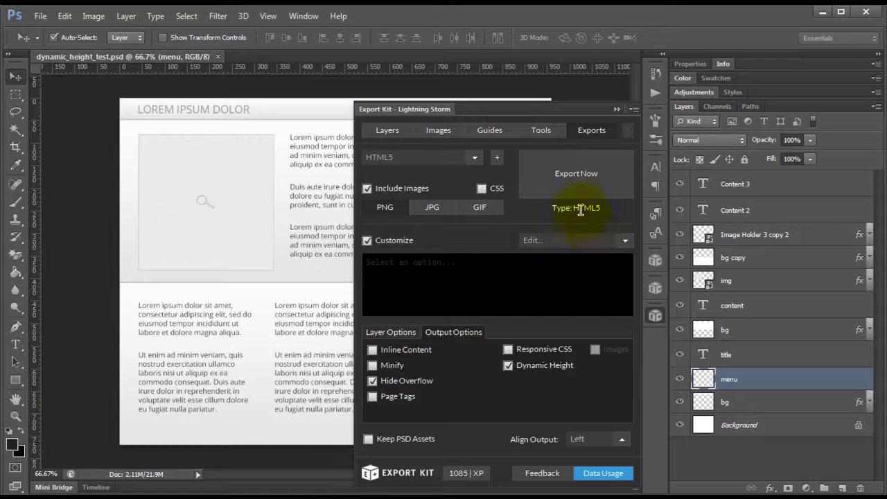
click(581, 178)
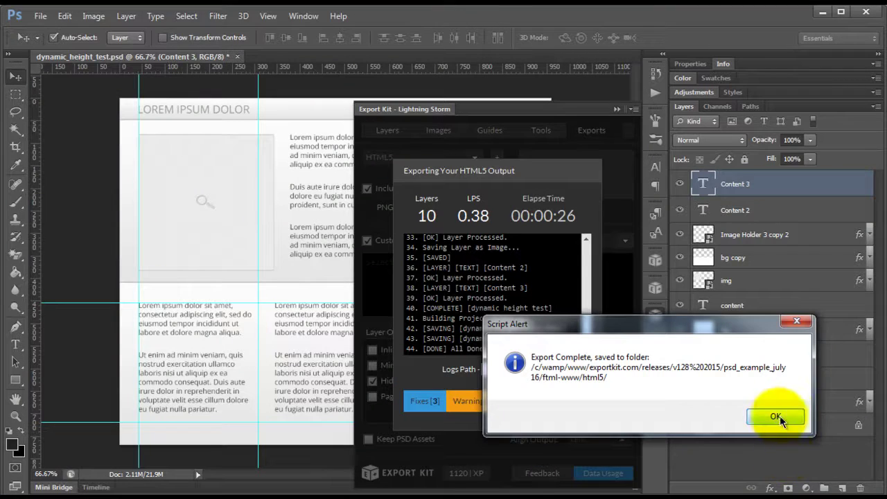
click(776, 416)
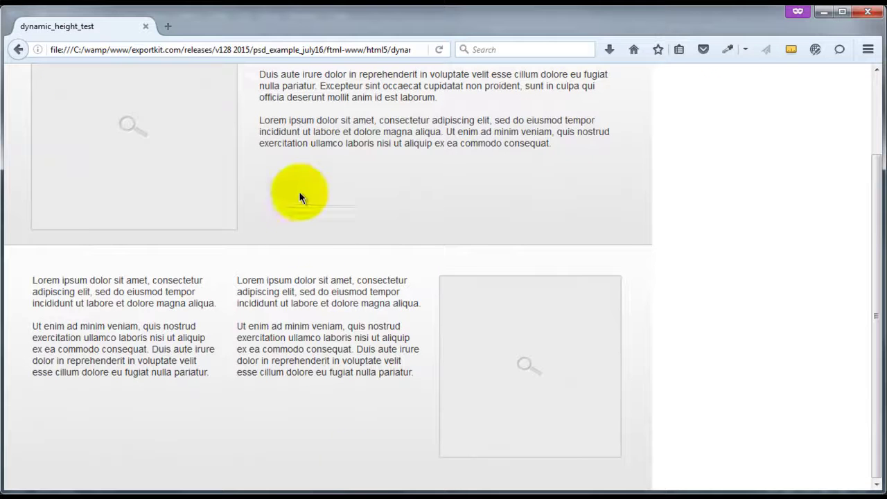
Reload dynamic_height_test in Firefox and scroll down to see the lower text blocks overlapping the top
scroll(386, 297, up, 3)
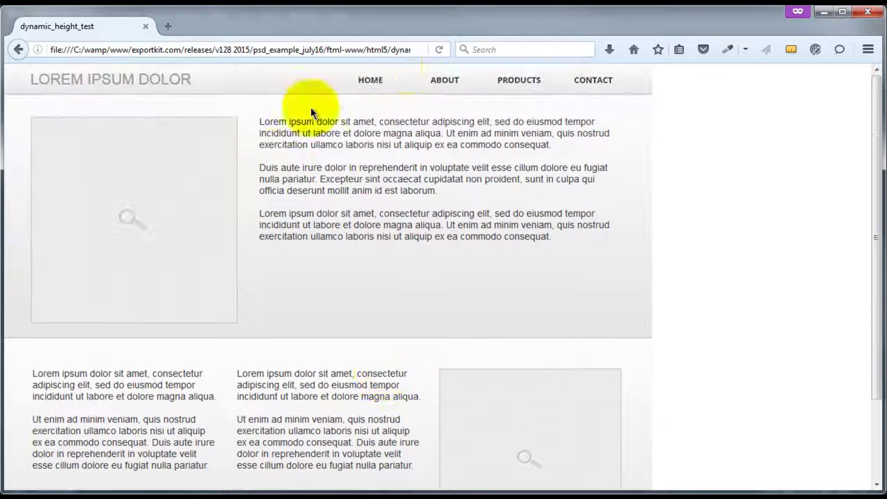
click(438, 49)
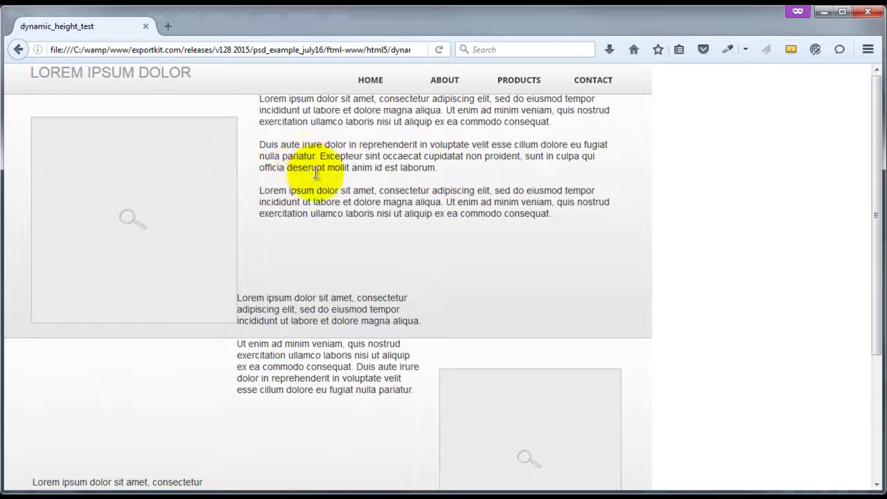
scroll(315, 177, down, 3)
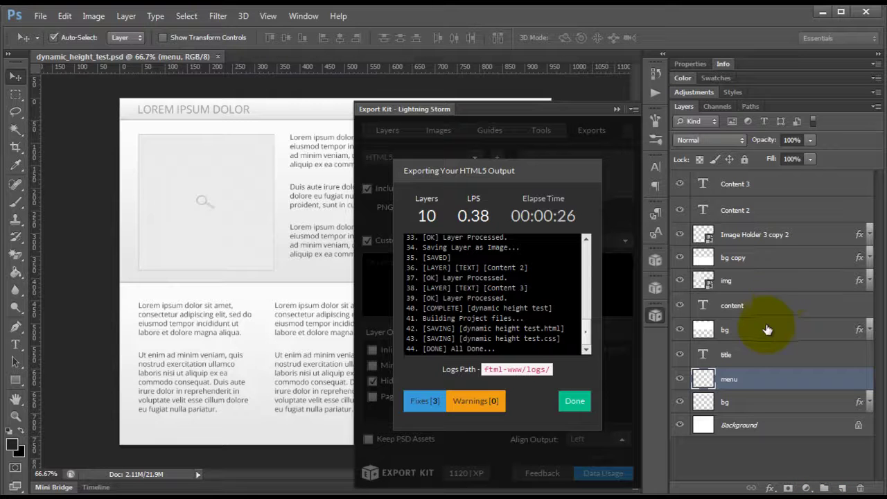
Close the export report and group the layers from bg up to Content 3
click(736, 405)
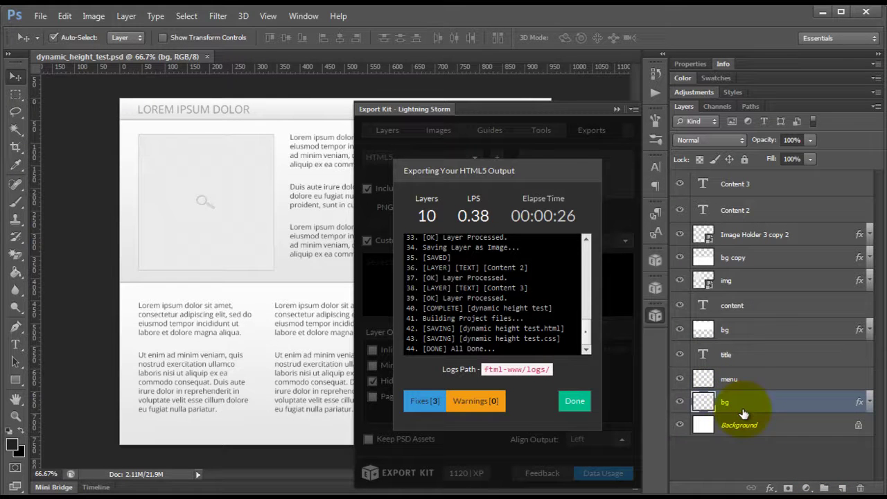
click(575, 400)
shift+click(743, 185)
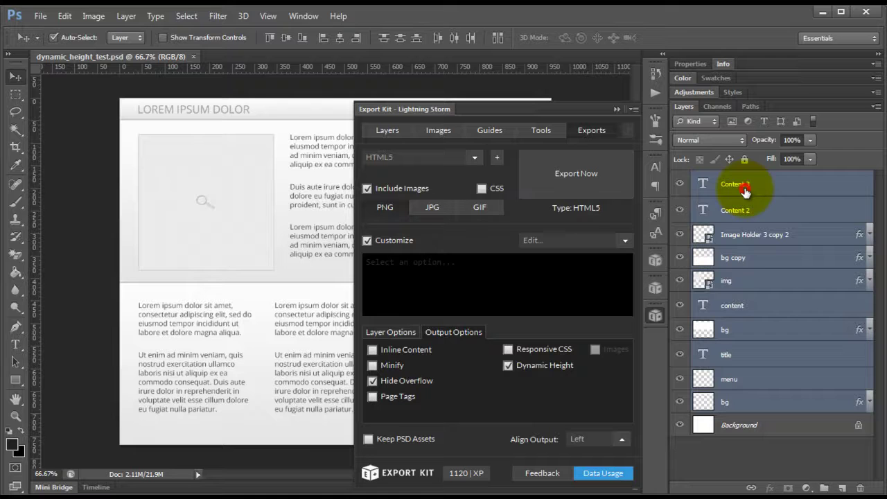
key(ctrl+g)
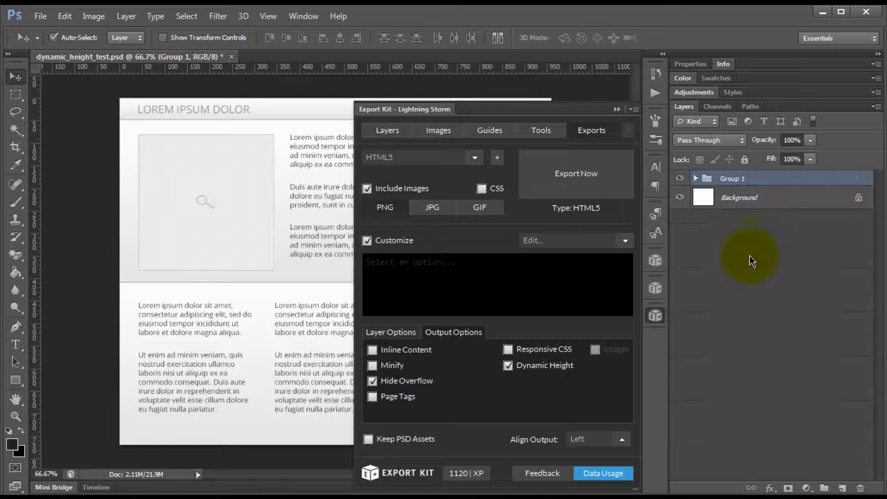
Name the new group 'content', expand it, and export HTML5 again
double_click(736, 179)
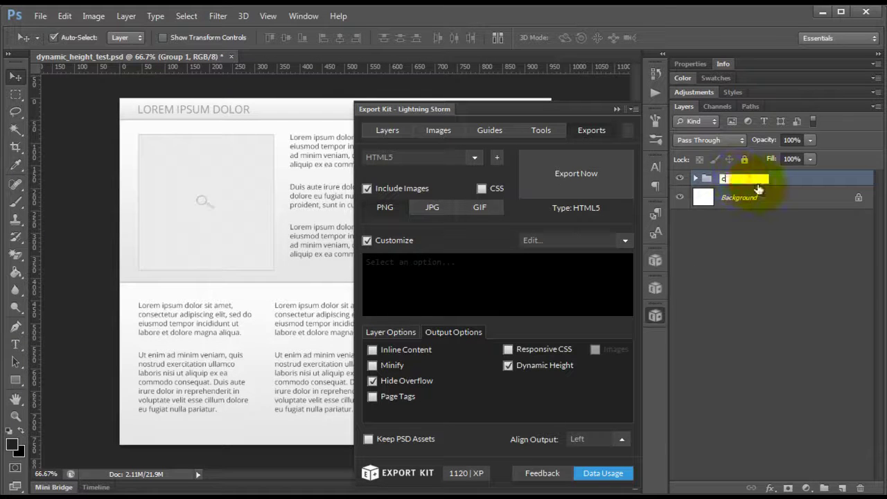
text(content)
key(Return)
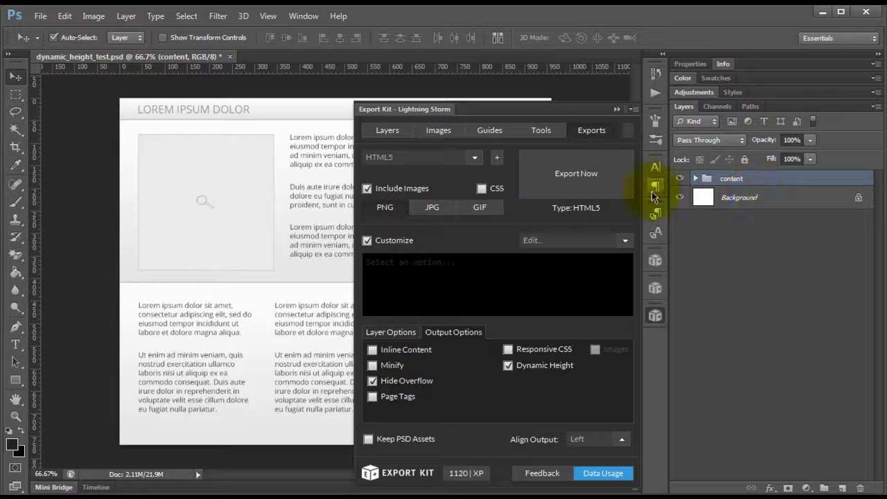
click(695, 178)
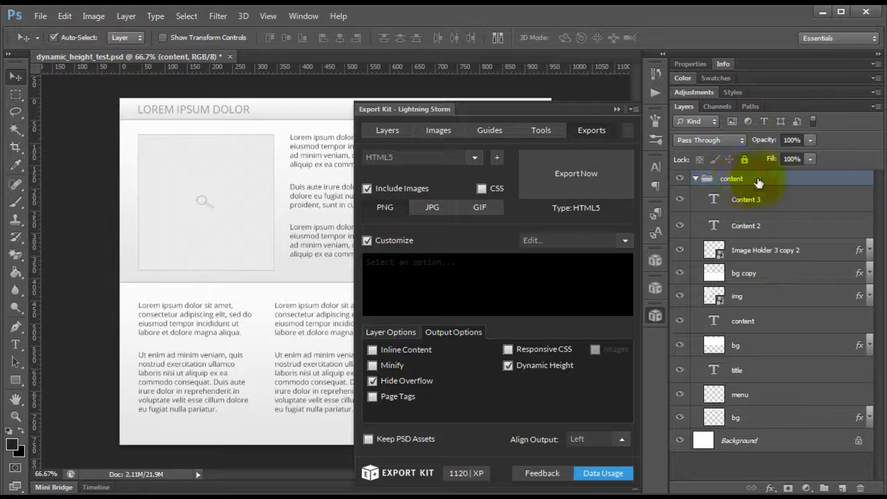
click(591, 182)
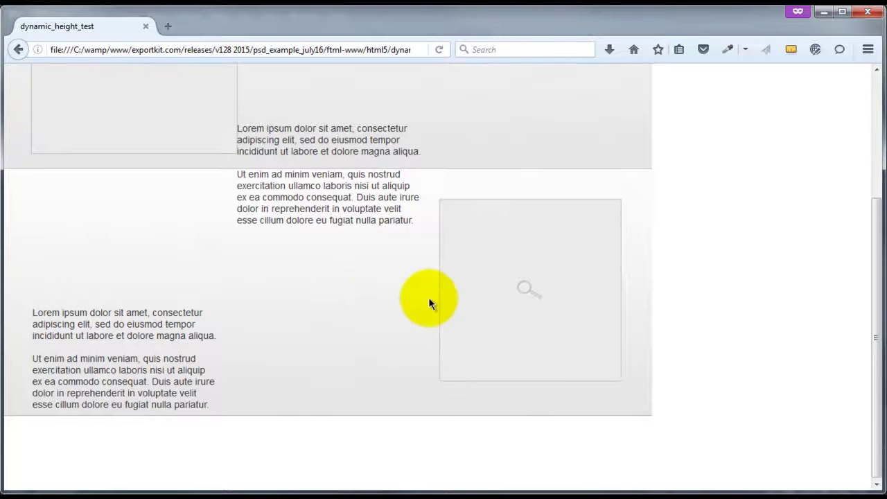
Reload dynamic_height_test in Firefox and scroll through the header, content rows and image placeholders
scroll(428, 291, up, 3)
click(437, 49)
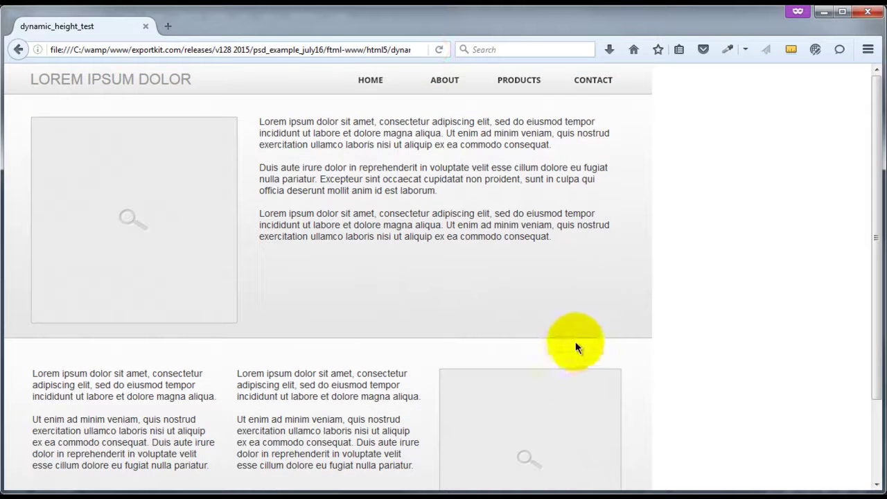
scroll(671, 263, down, 3)
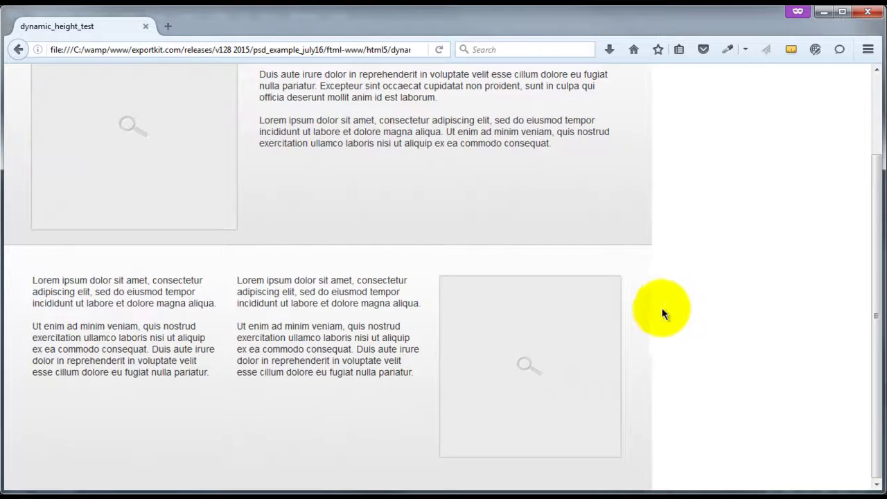
scroll(676, 317, up, 3)
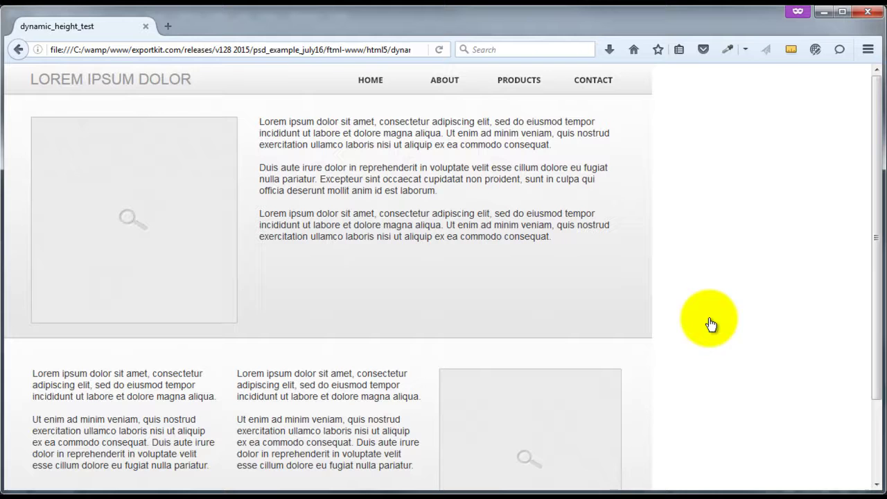
Group the title, menu and bg layers into a folder named 'header'
key(alt+Tab)
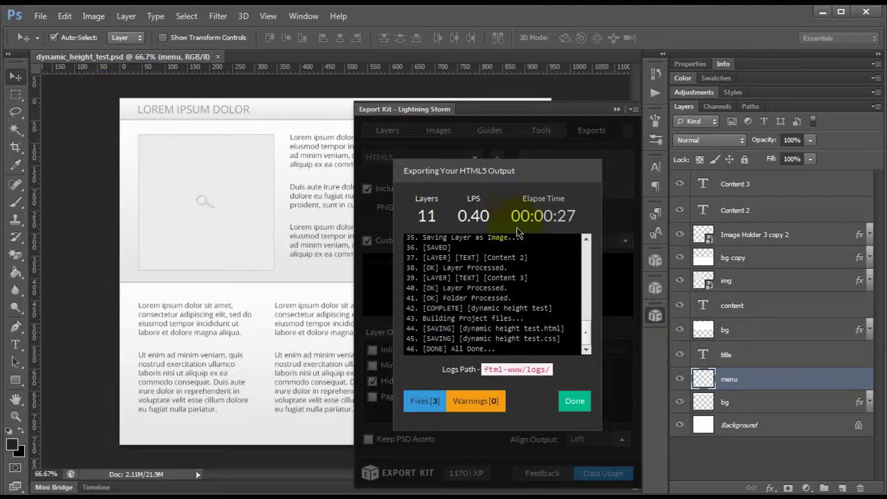
click(738, 402)
shift+click(754, 354)
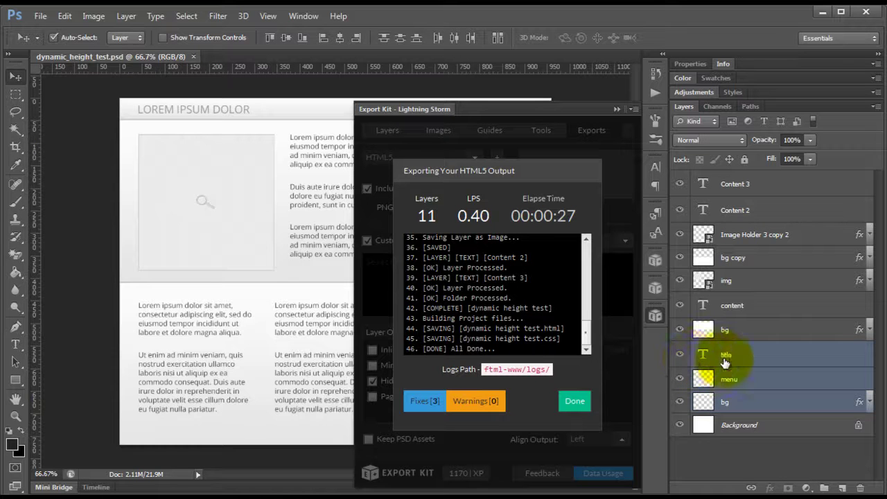
key(ctrl+g)
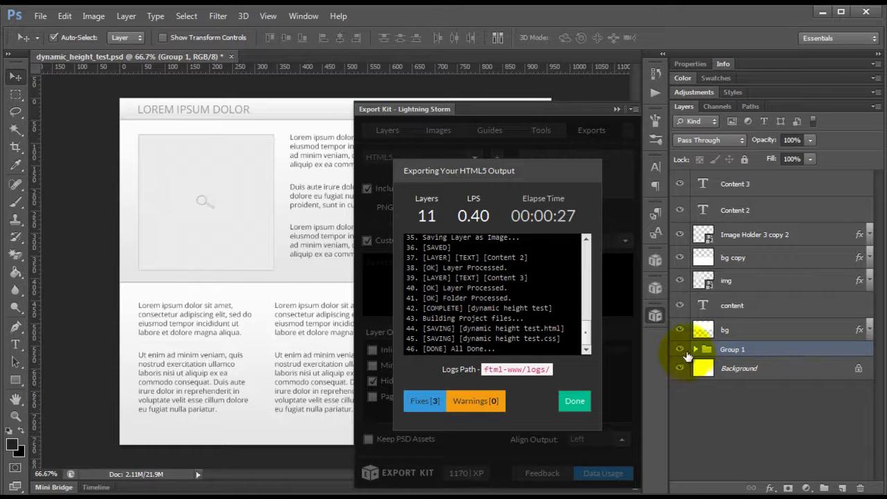
click(680, 349)
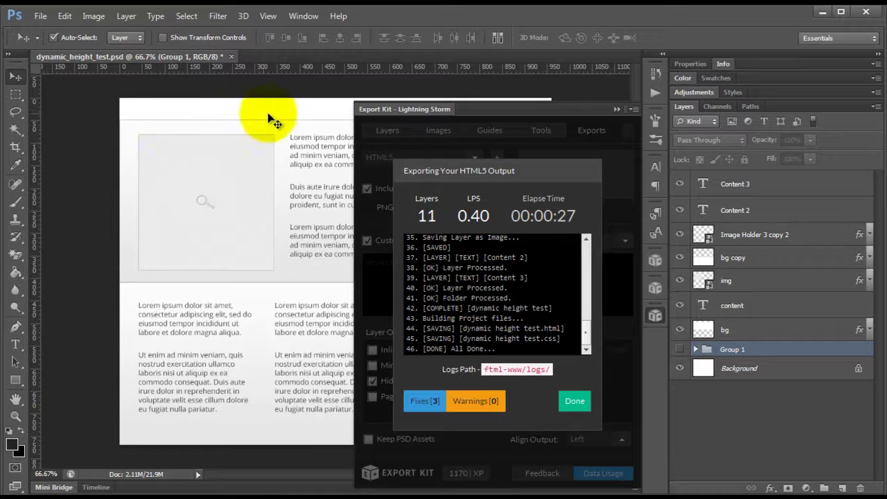
click(680, 349)
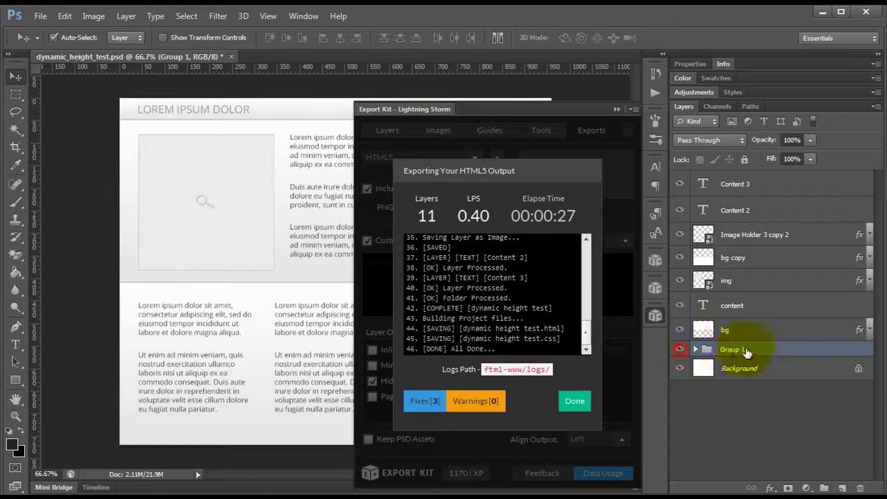
double_click(733, 349)
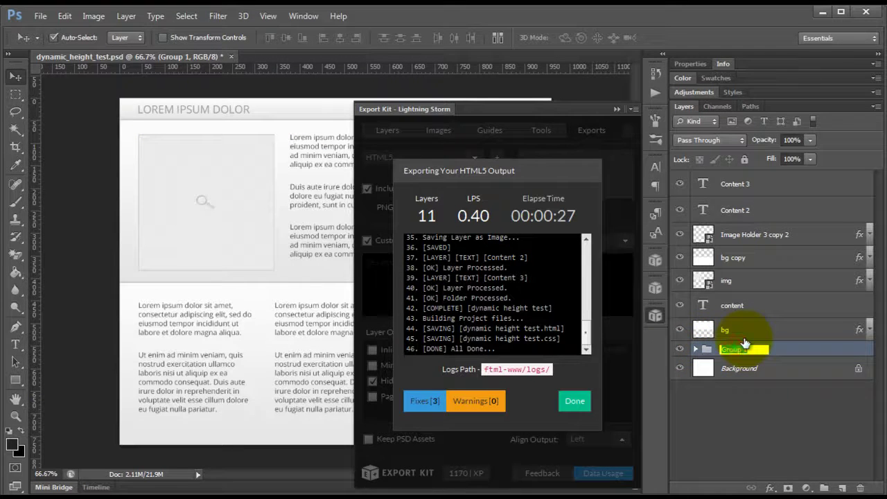
text(header)
key(Return)
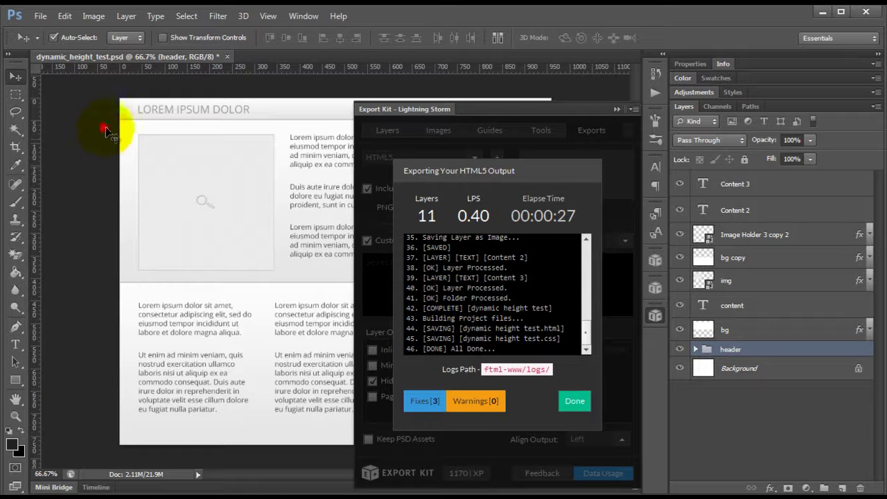
Group the img, content and bg layers into a folder named 'content'
drag(104, 128, 370, 280)
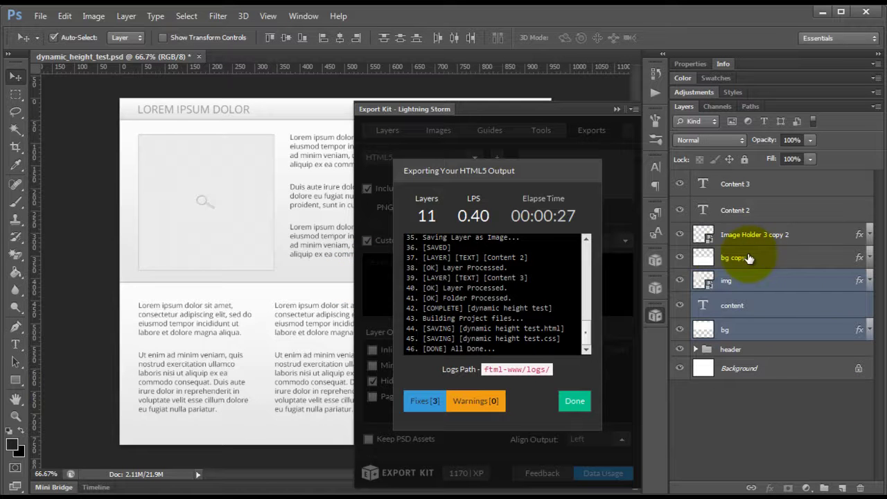
click(682, 258)
click(682, 259)
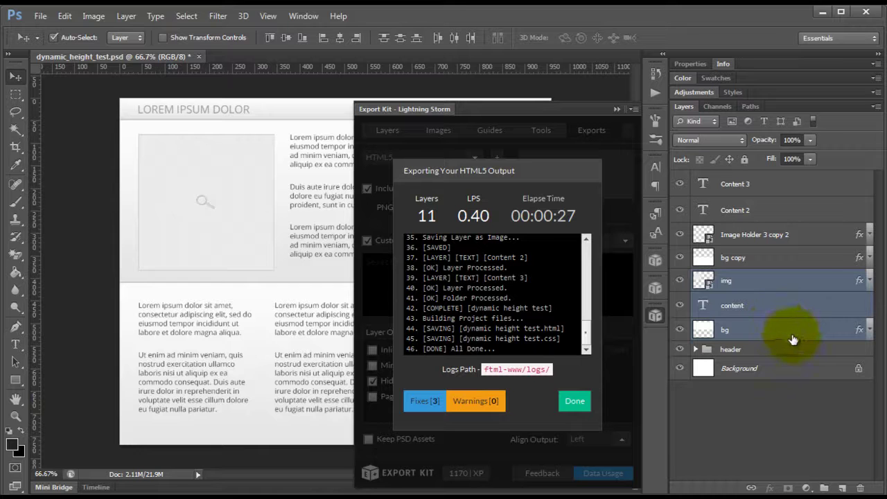
key(ctrl+g)
double_click(736, 277)
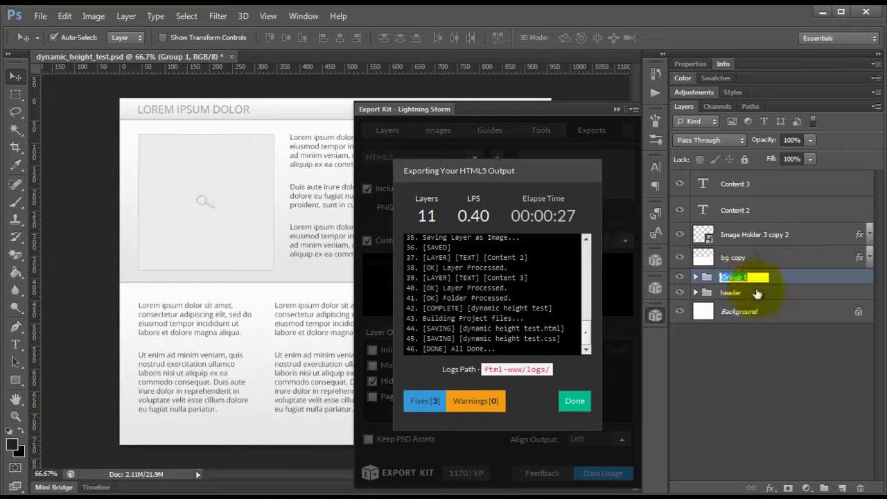
text(content)
key(Return)
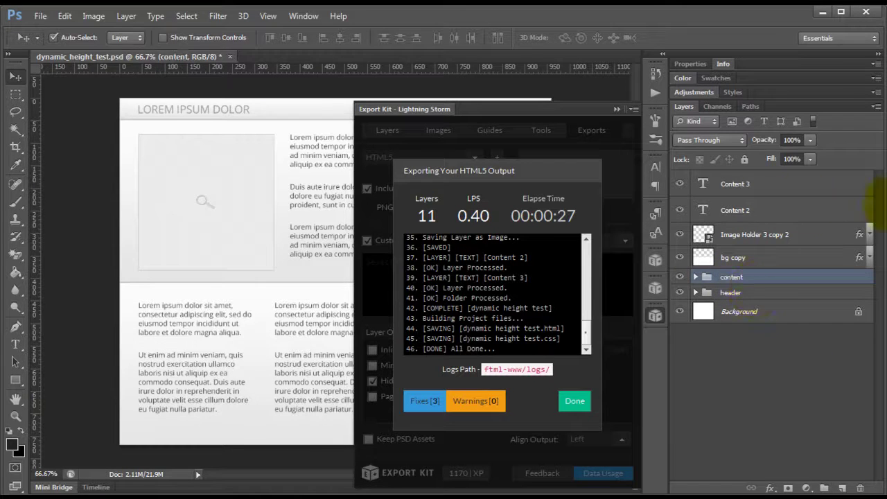
Select Content 3 through bg copy and name the third group 'footer'
click(735, 257)
shift+click(746, 183)
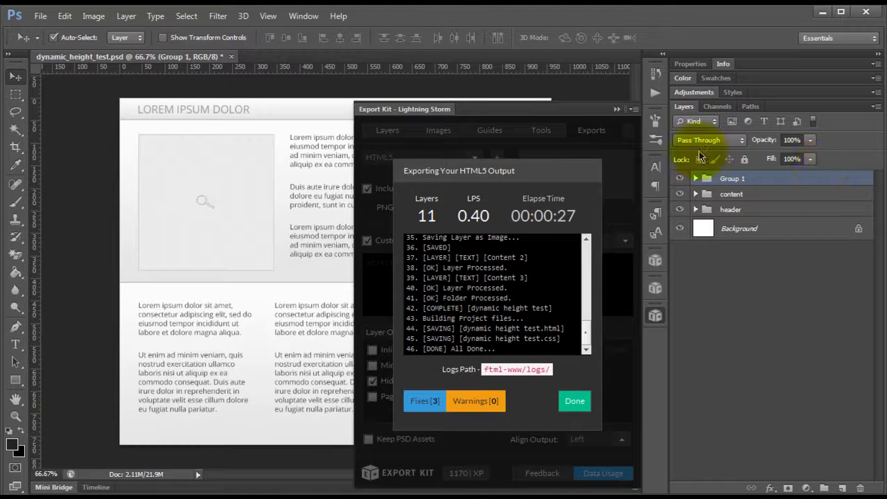
double_click(747, 178)
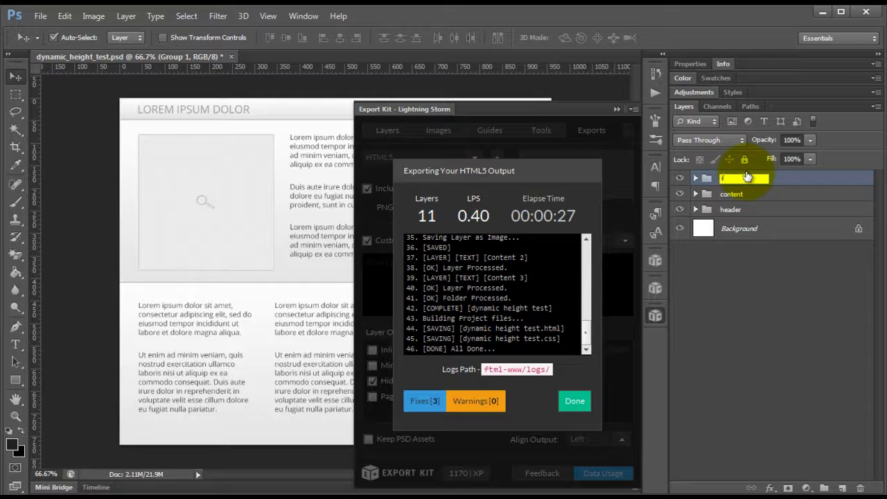
text(footer)
key(Return)
Rename the three groups to content 1, content 2 and content 3
double_click(733, 209)
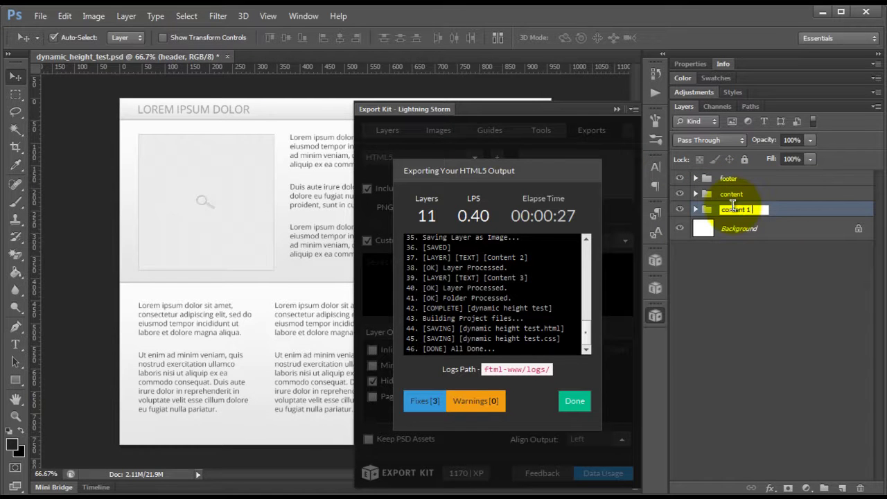
double_click(757, 193)
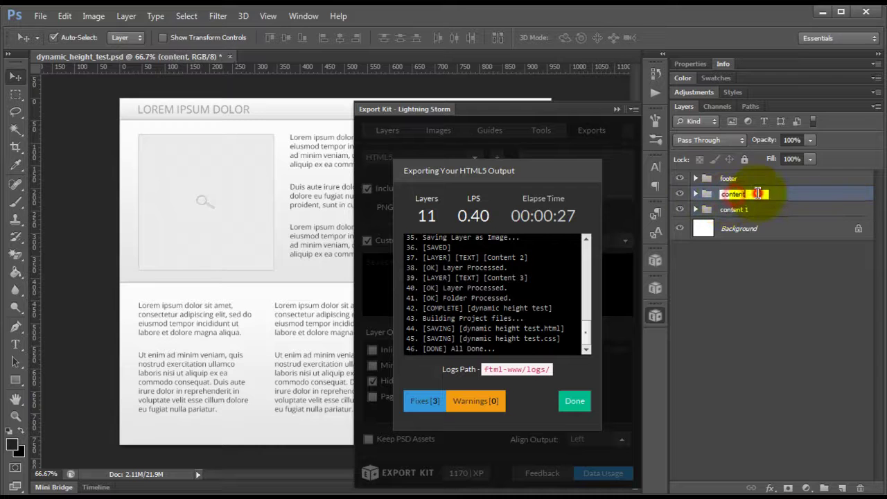
text(content 2)
double_click(747, 175)
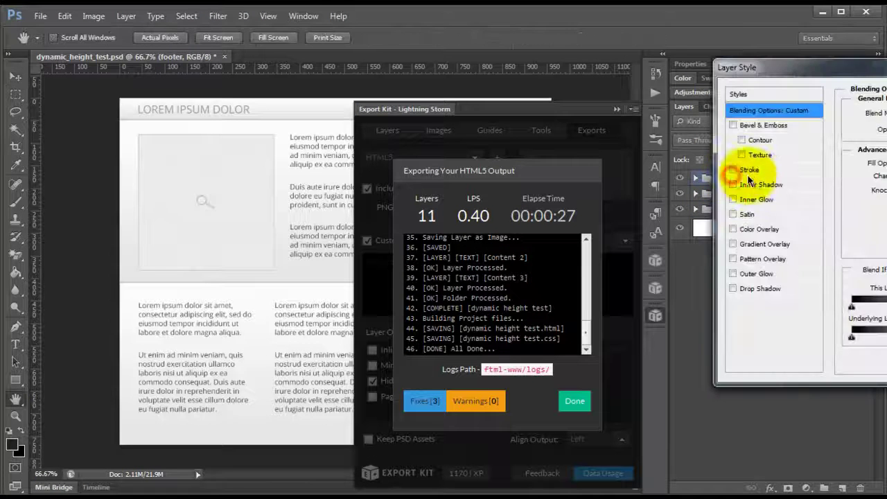
key(Escape)
double_click(731, 179)
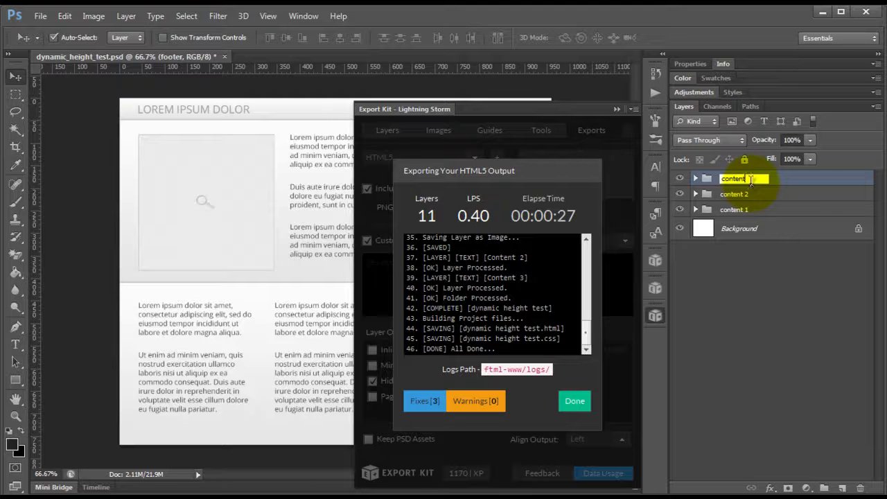
key(Return)
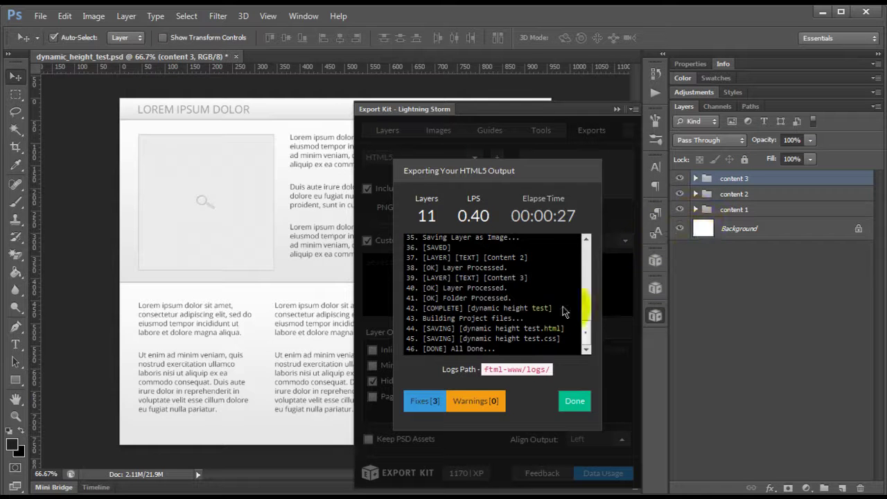
Close the export summary, expand the content folders, and select content 1's bg layer
click(575, 401)
click(280, 132)
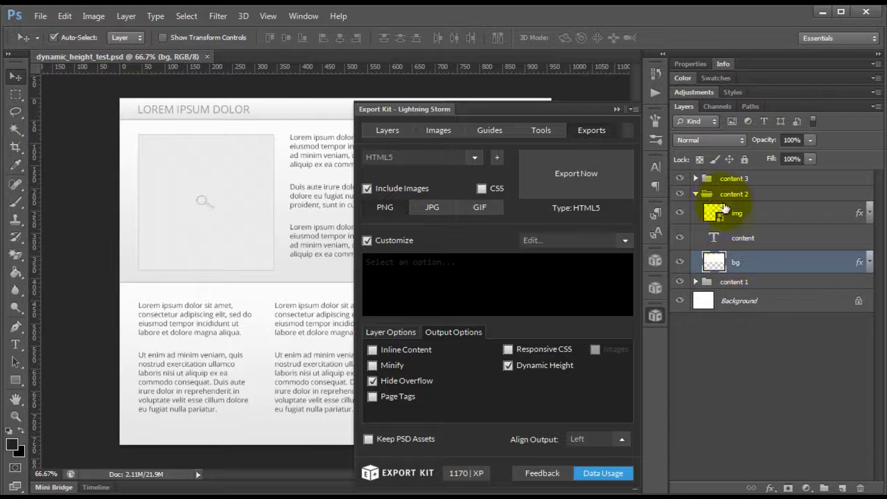
click(695, 179)
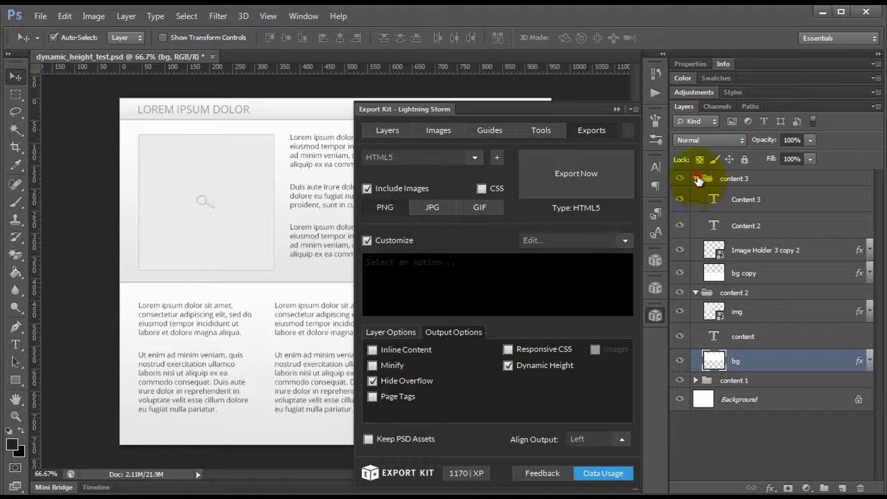
click(696, 179)
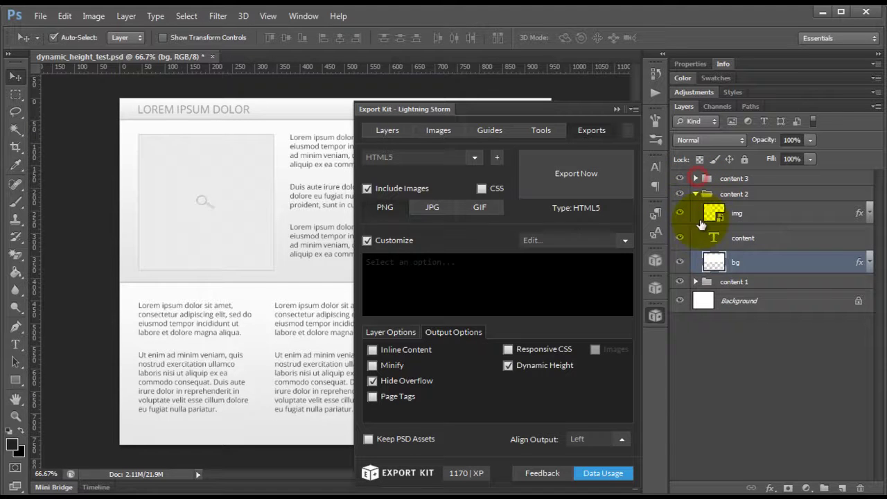
click(701, 282)
click(696, 282)
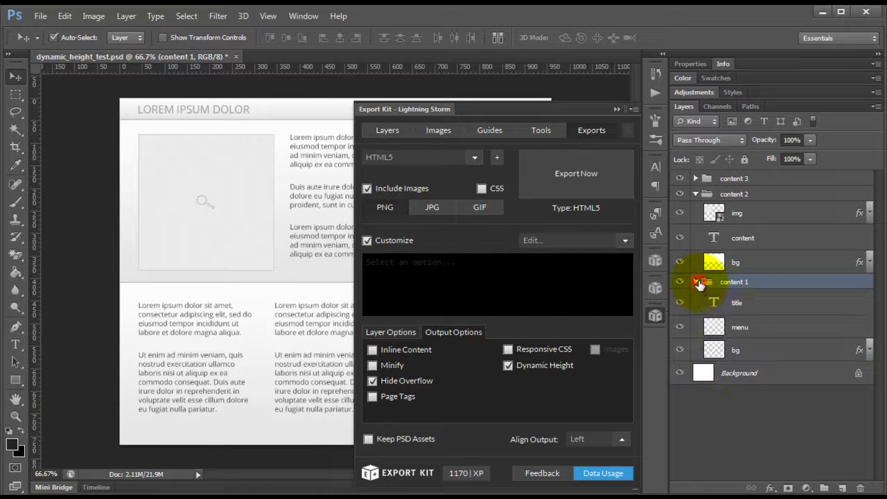
click(749, 356)
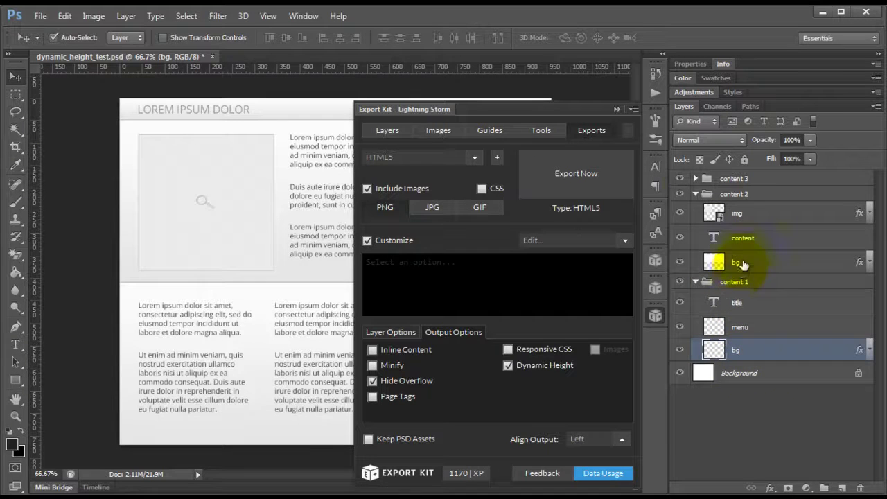
click(696, 178)
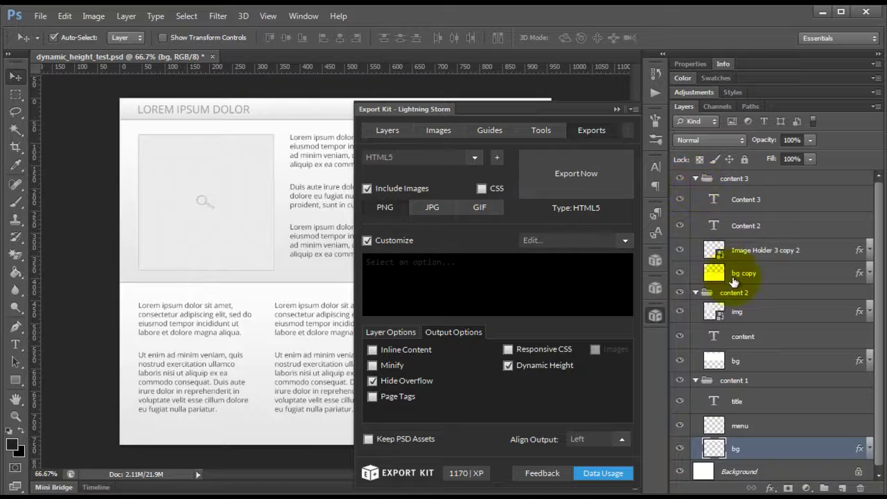
Add bg copy and content 2's bg to the selection, delete them all, and re-export HTML5
ctrl+click(735, 276)
ctrl+click(732, 380)
ctrl+click(735, 360)
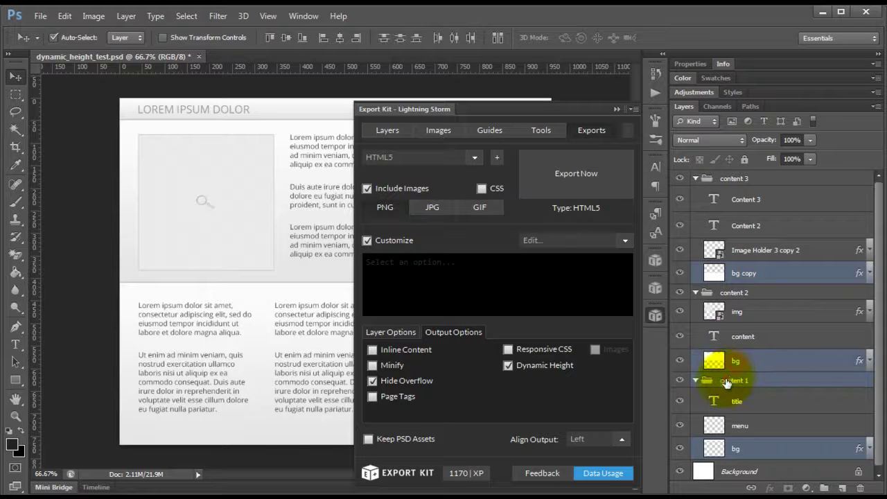
ctrl+click(727, 382)
key(Delete)
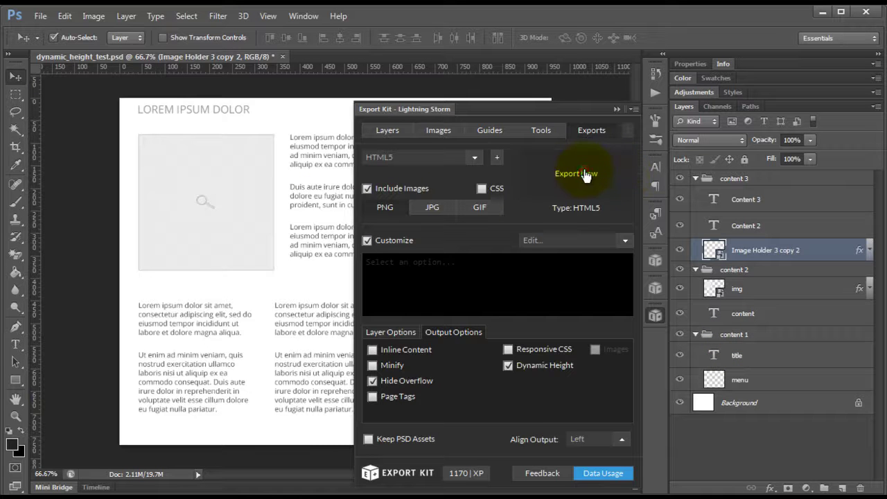
click(586, 175)
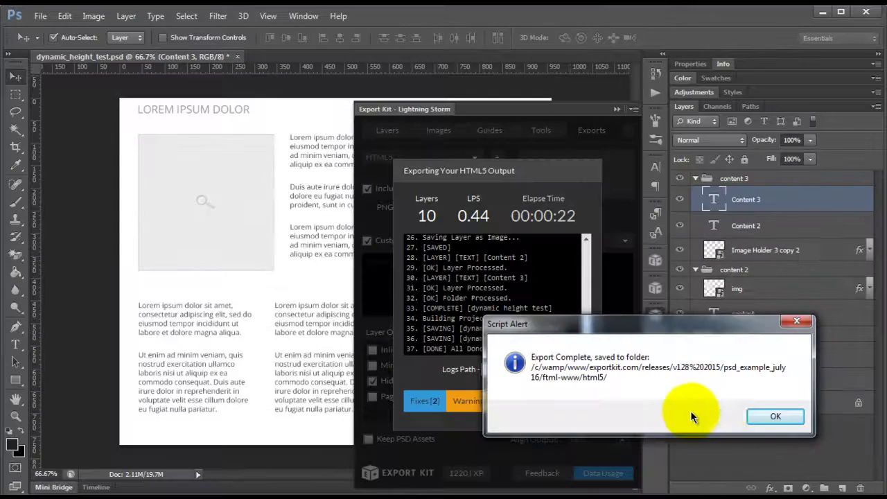
click(777, 417)
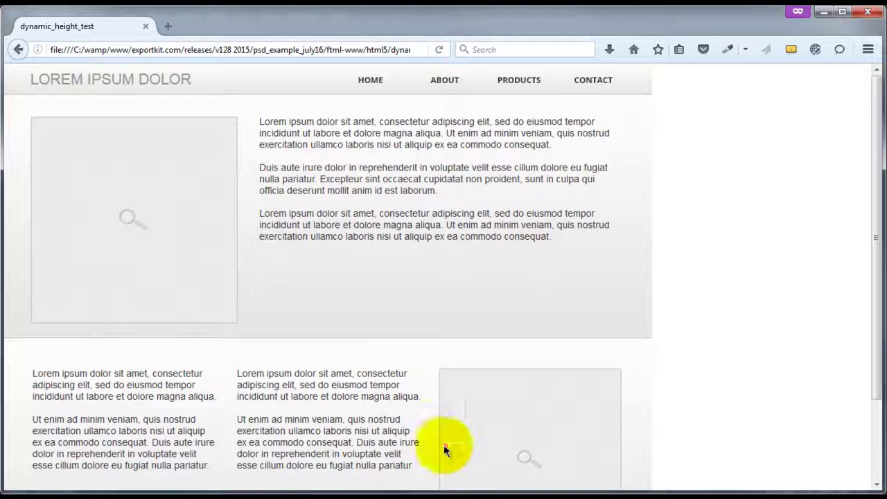
Reload dynamic_height_test in Firefox to show the compact layout without section backgrounds
click(462, 266)
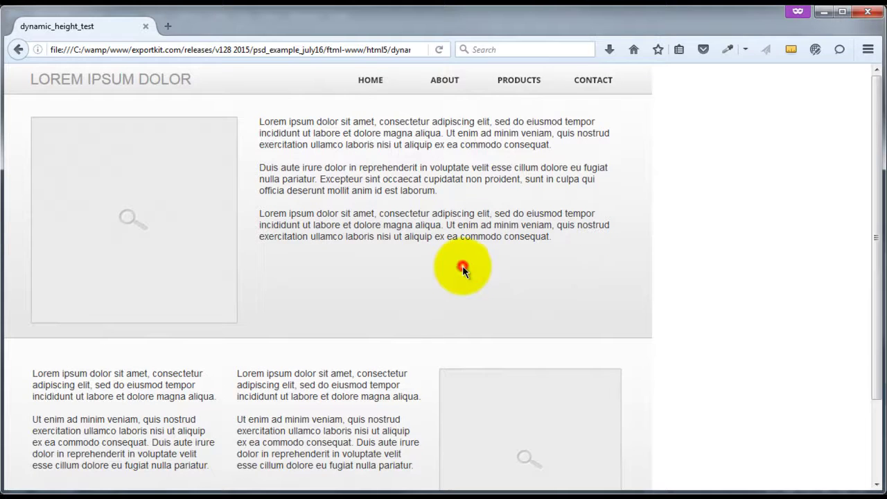
click(439, 49)
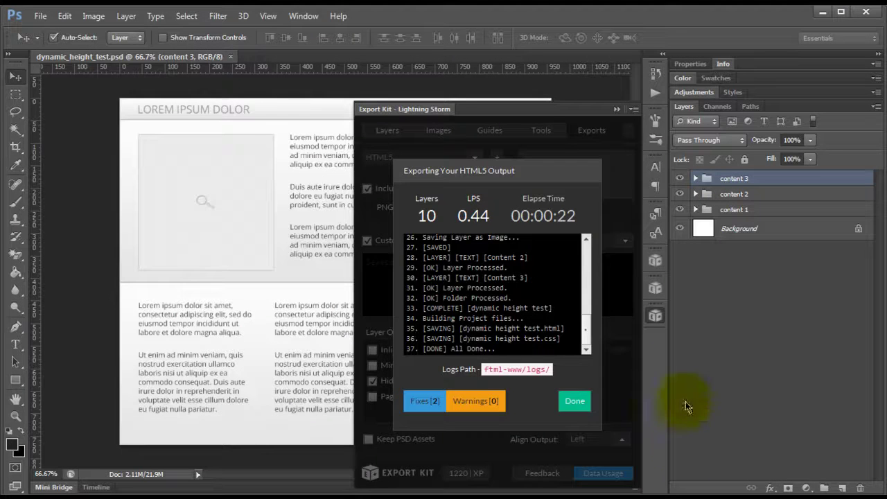
Check each content folder's restored bg layer, collapse content 1–3, and re-export HTML5 with confirmation
click(582, 401)
click(695, 209)
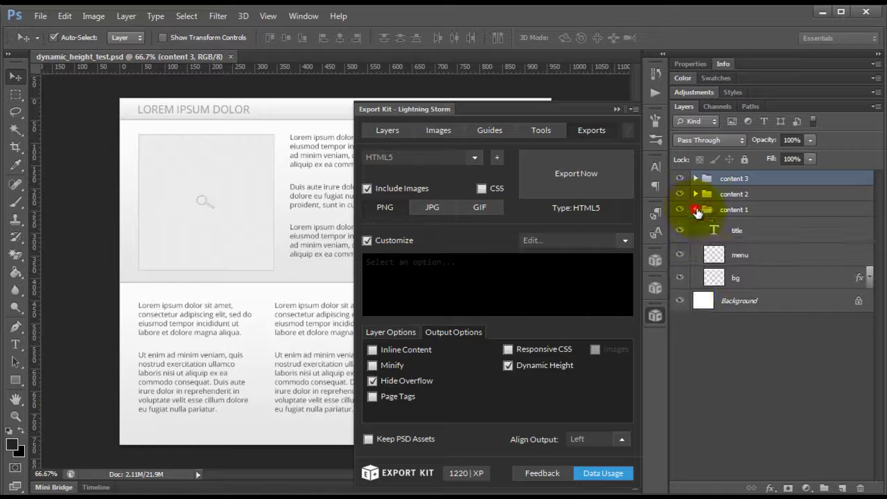
click(277, 267)
click(263, 295)
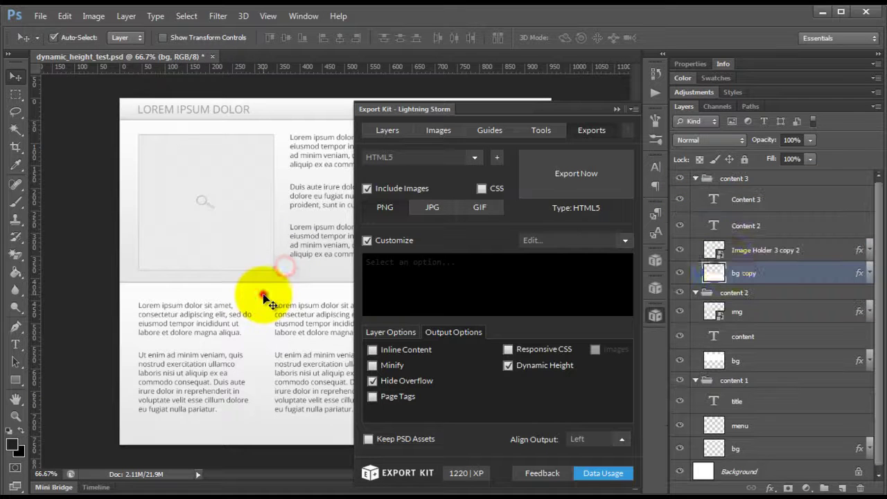
click(695, 178)
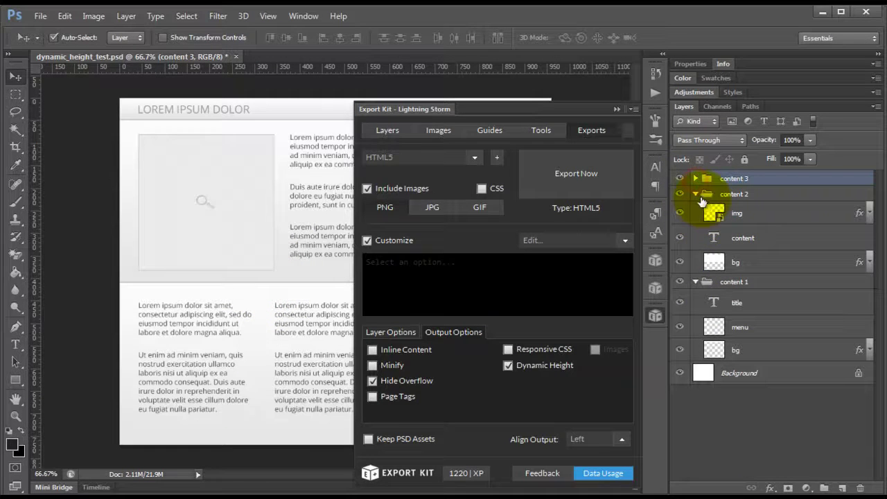
click(695, 194)
click(695, 209)
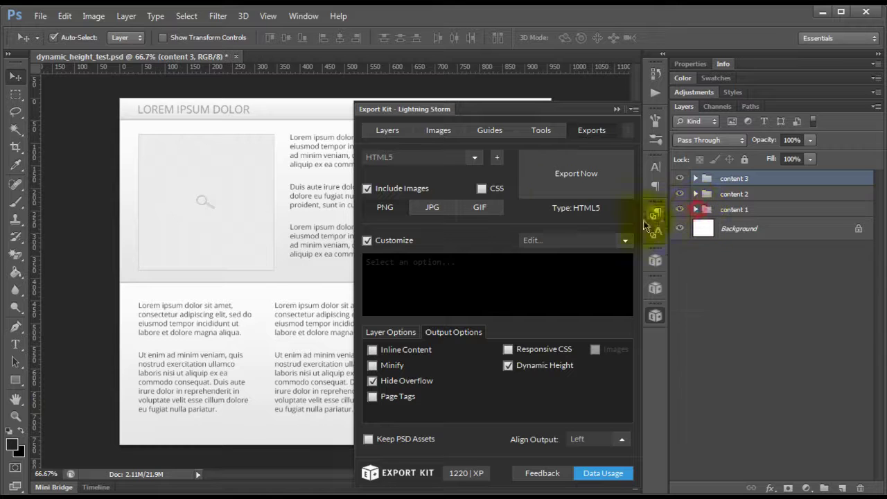
click(556, 198)
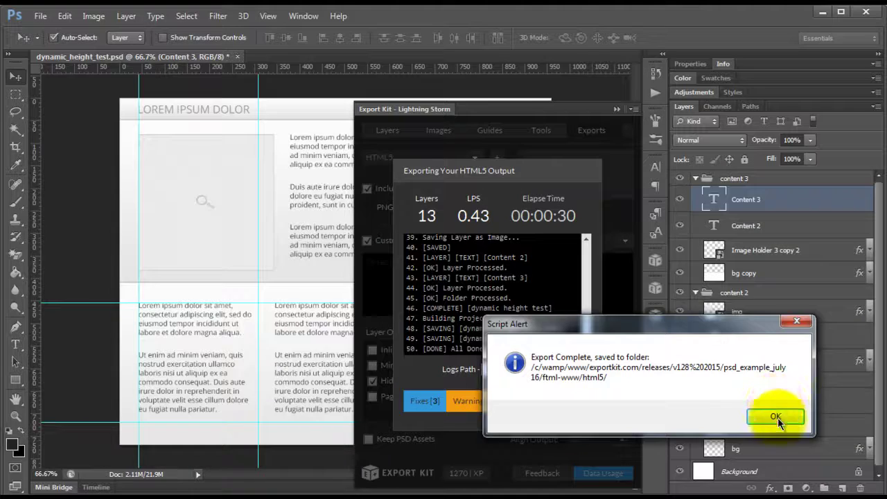
click(776, 416)
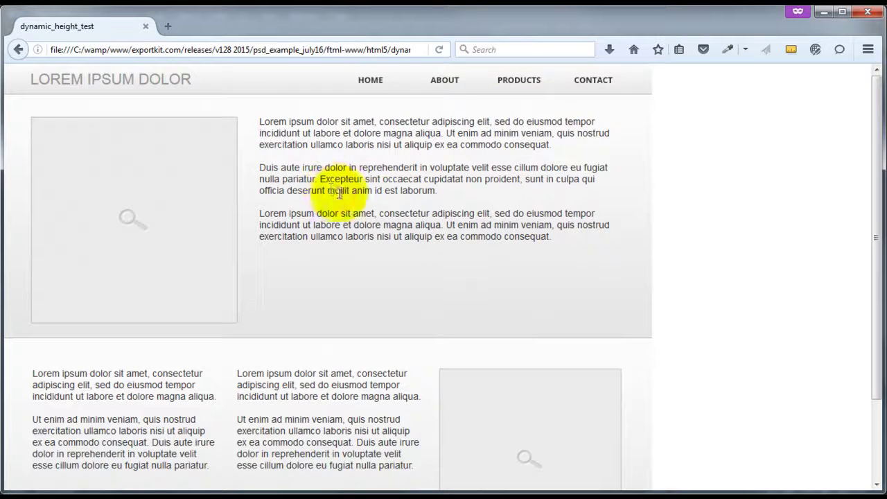
Scroll down the refreshed exported page in Firefox to check the grey section backgrounds
scroll(513, 277, down, 3)
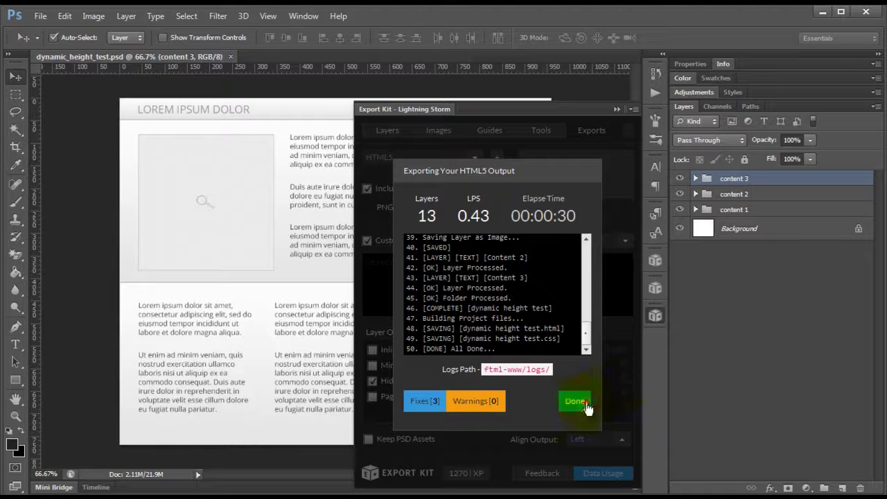
Close Export Kit's export results, then expand and collapse the content 1 folder
click(584, 406)
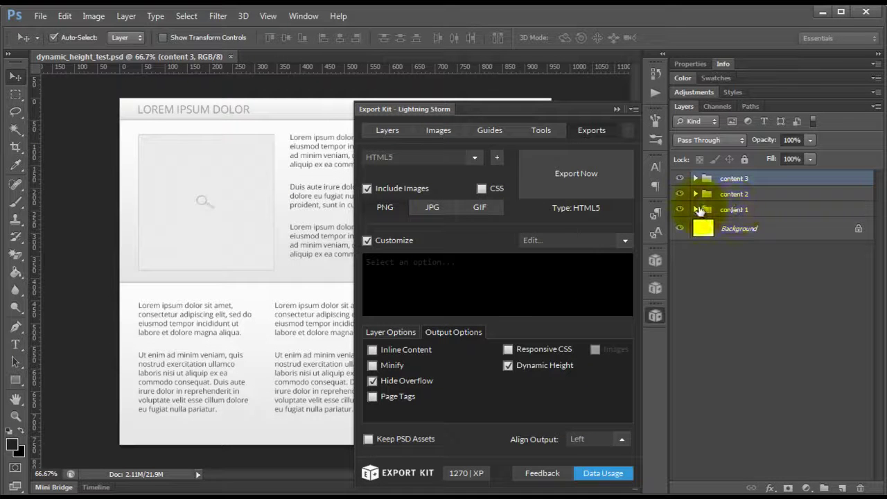
click(696, 209)
click(696, 209)
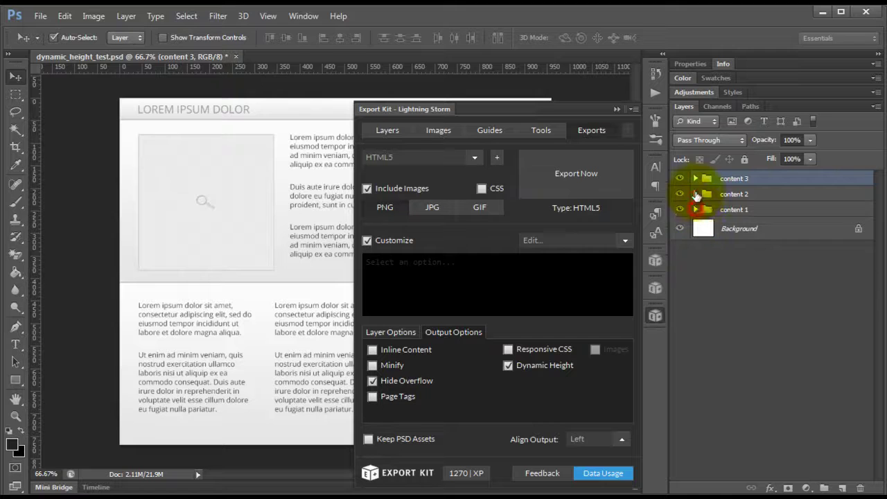
Group the three content folders as 'content', undo the grouping, and select content 2
shift+click(739, 209)
key(ctrl+g)
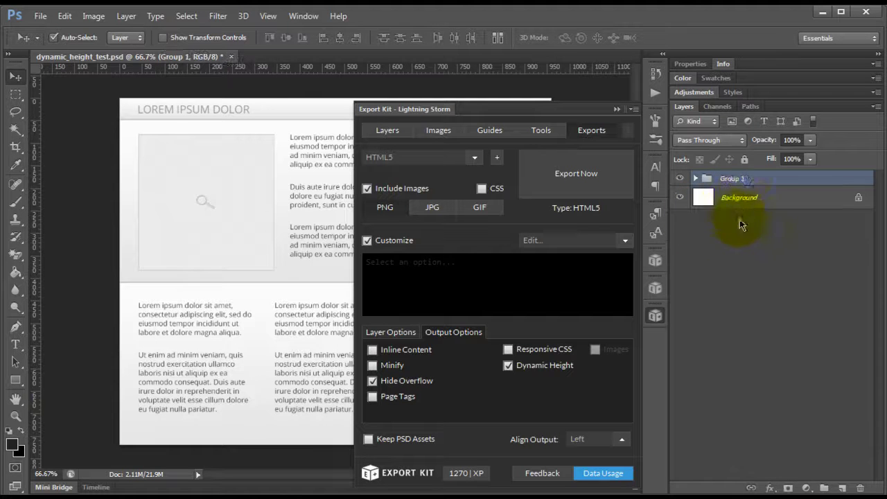
double_click(743, 178)
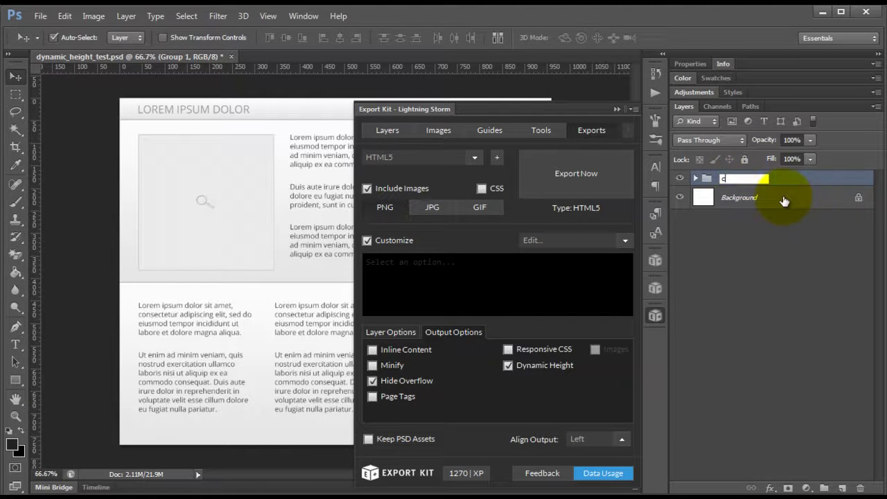
key(Return)
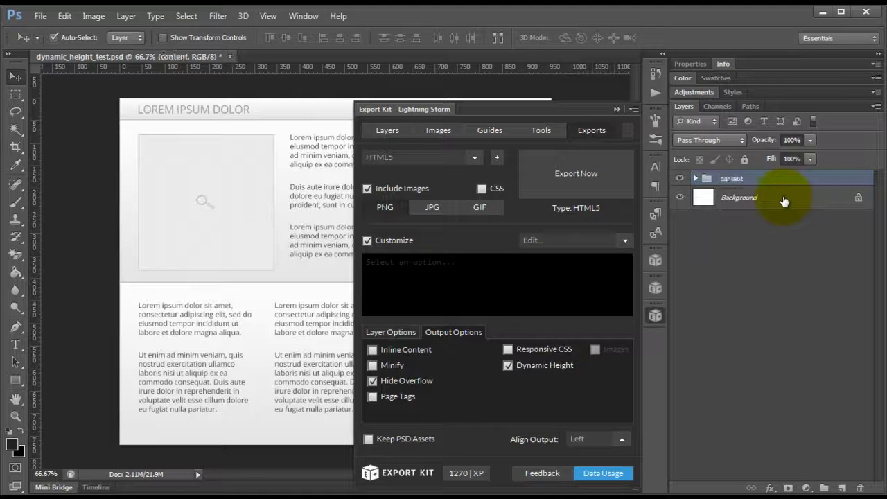
key(ctrl+alt+z)
key(ctrl+alt+z)
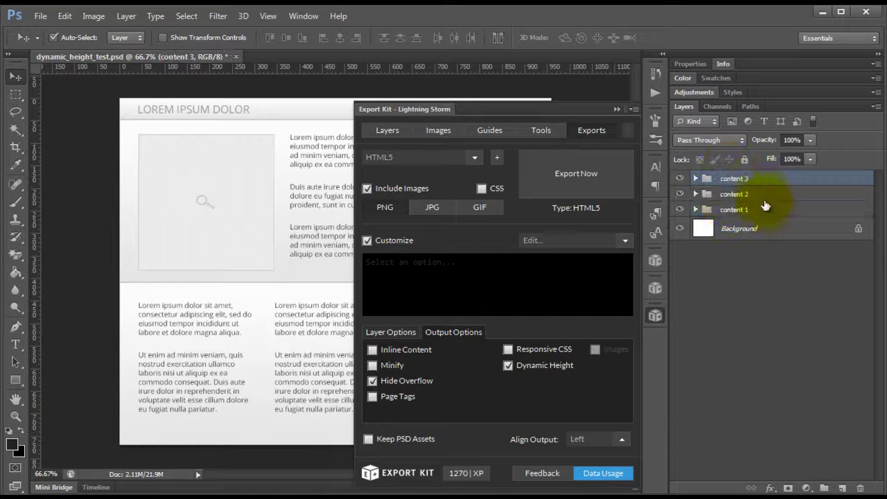
click(757, 199)
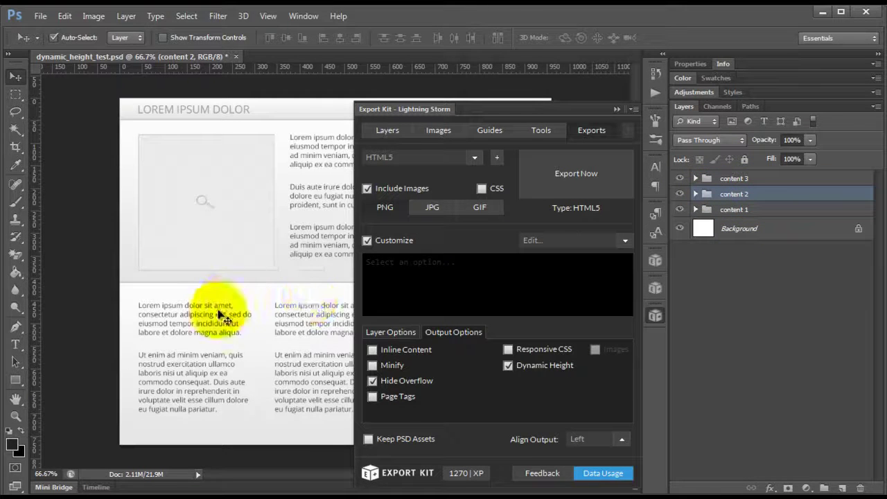